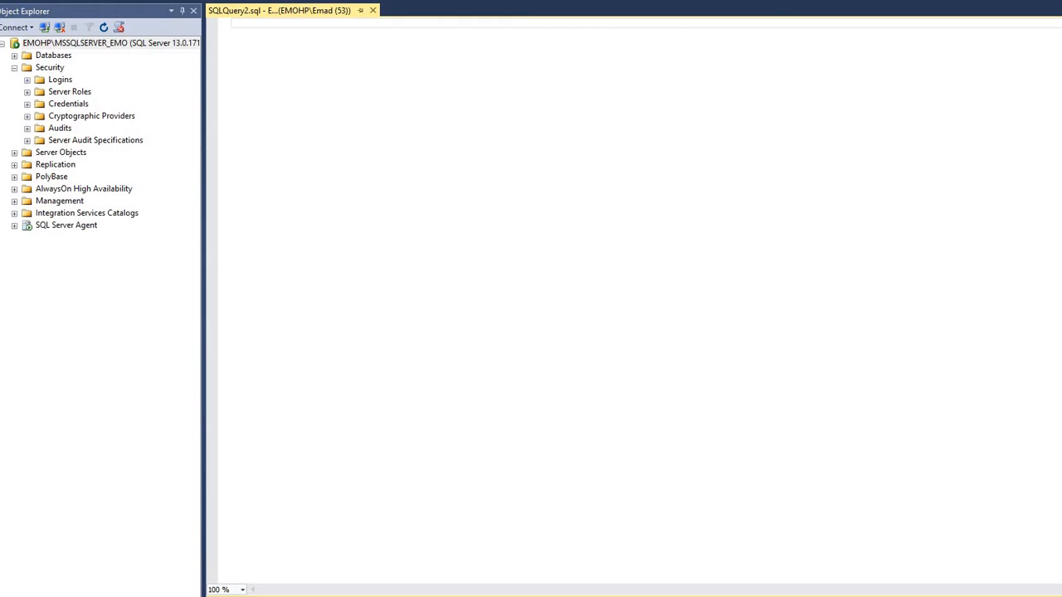
Open the login properties of the sa account listed under the server's security logins
click(27, 79)
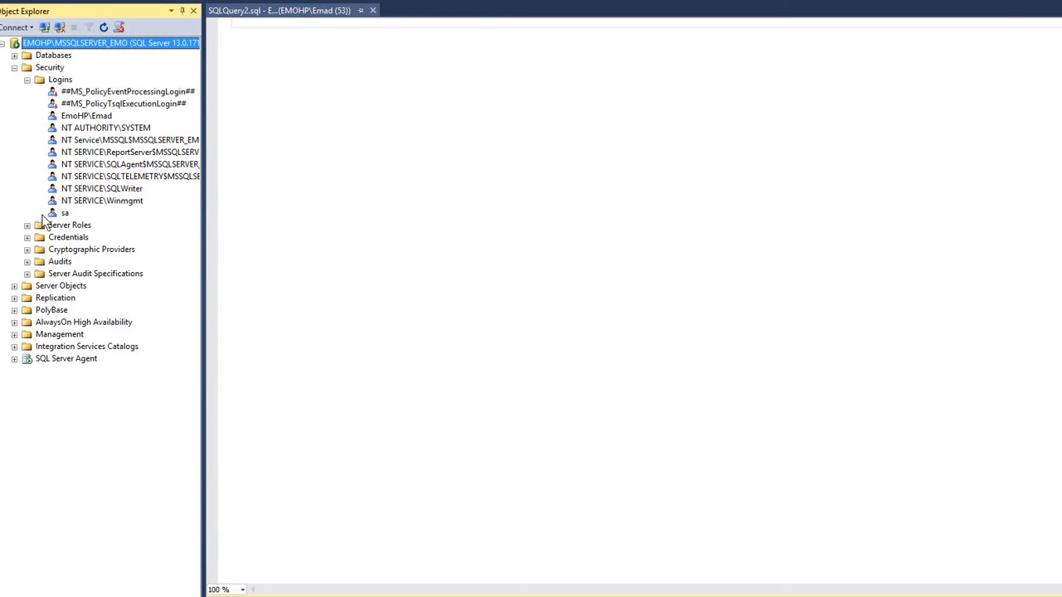
click(63, 214)
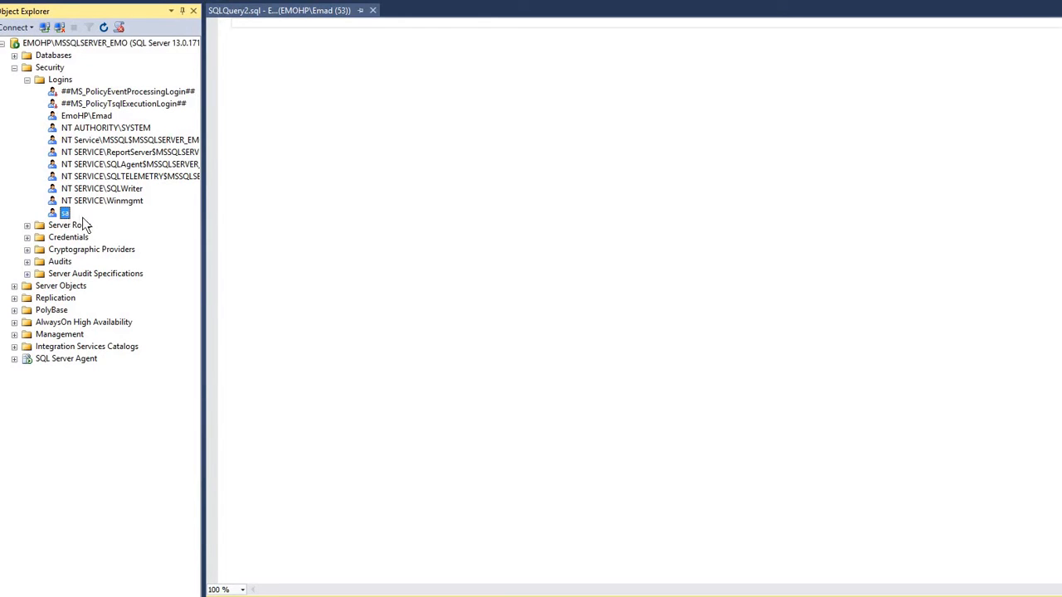
right_click(66, 214)
click(114, 378)
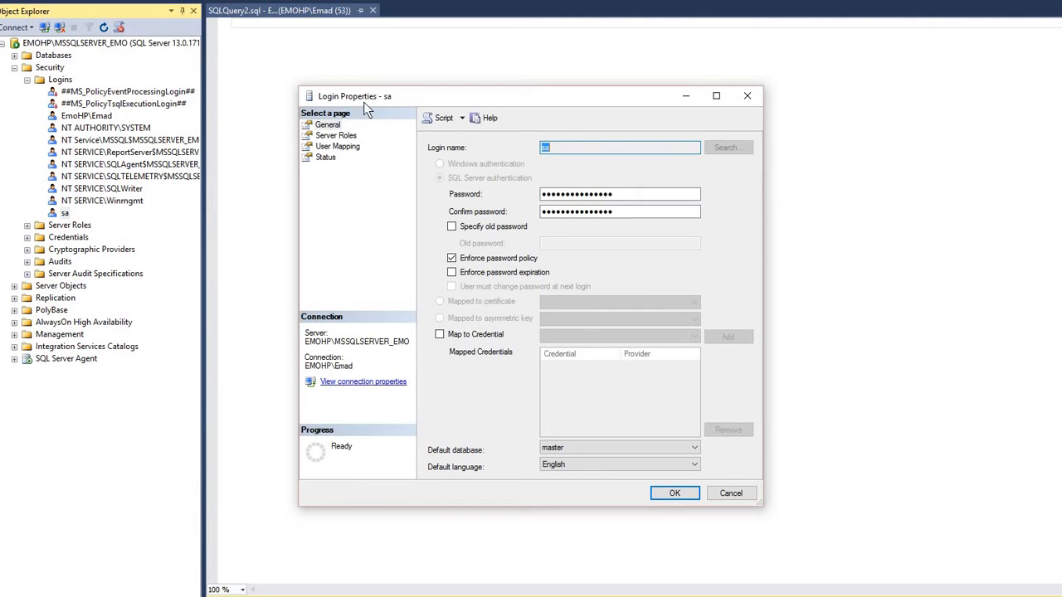
drag(292, 93, 160, 56)
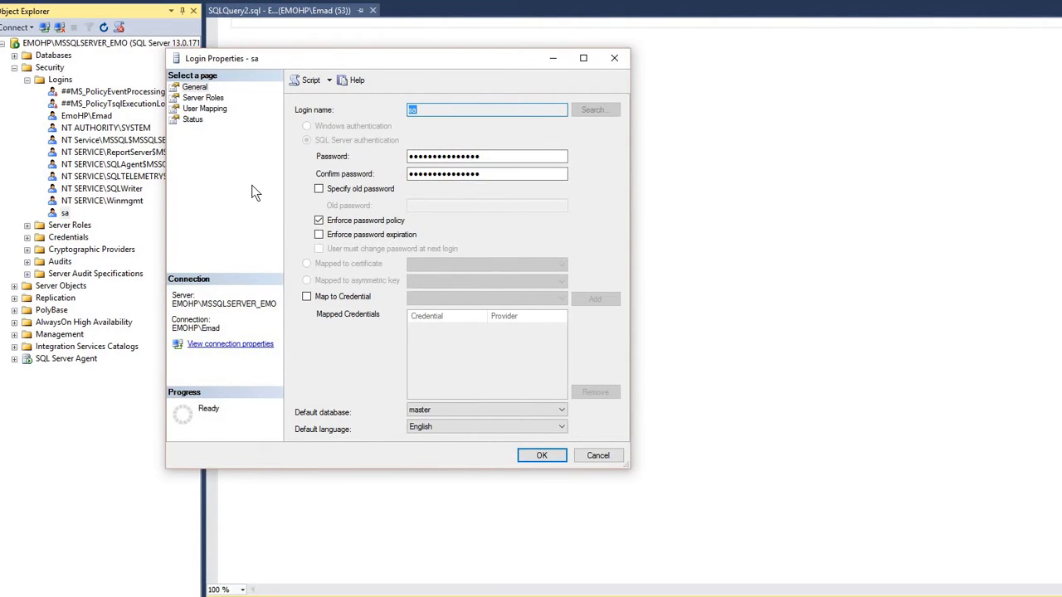
Set the sa account's login status to Disabled and apply the change
click(192, 121)
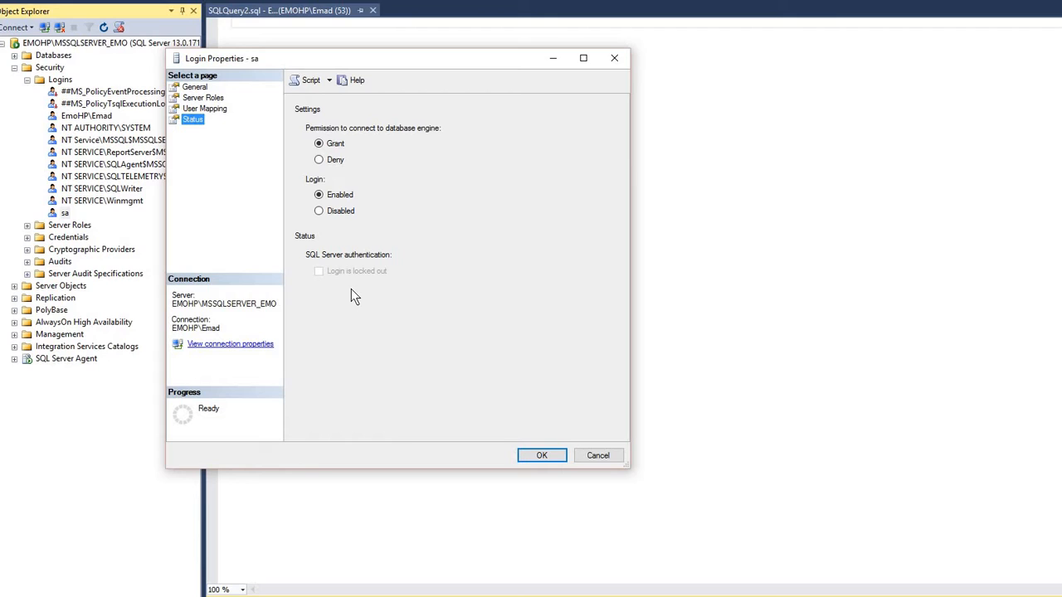
click(319, 211)
key(Return)
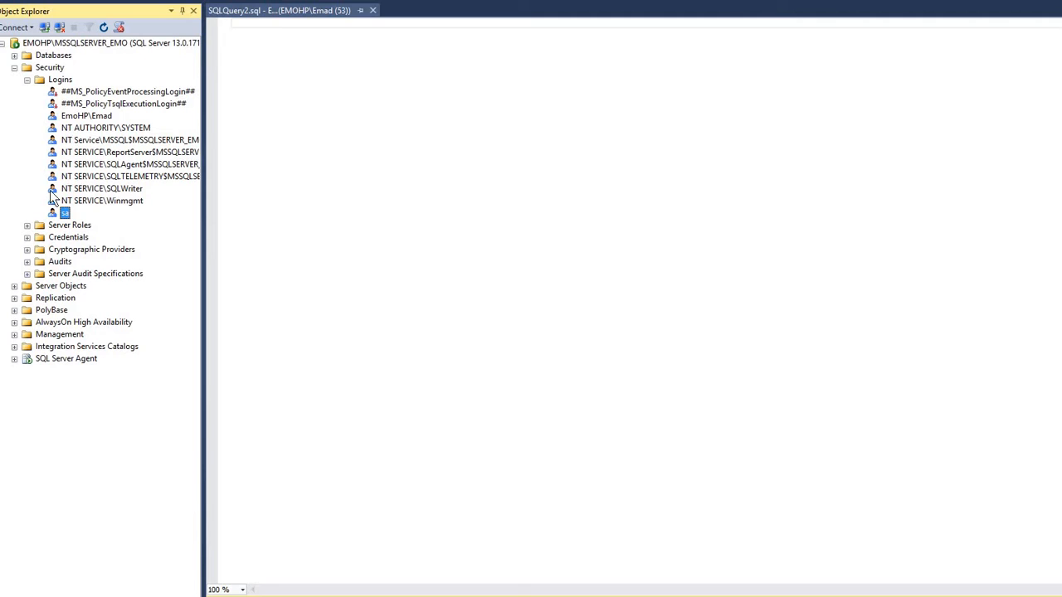
Reopen the sa account's login properties and switch to the Notepad window containing the SQL statements
right_click(66, 214)
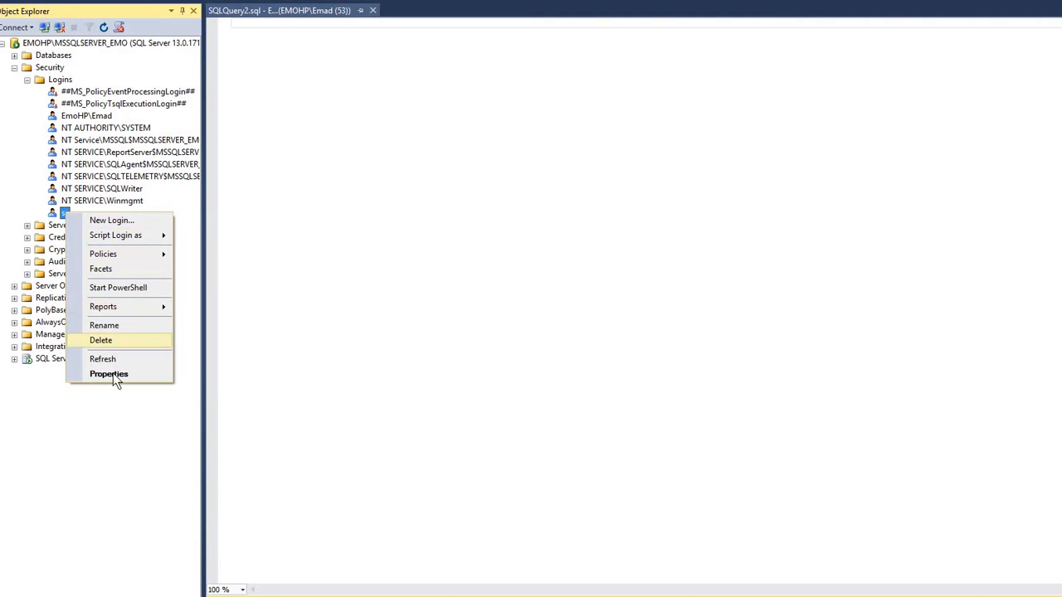
click(108, 374)
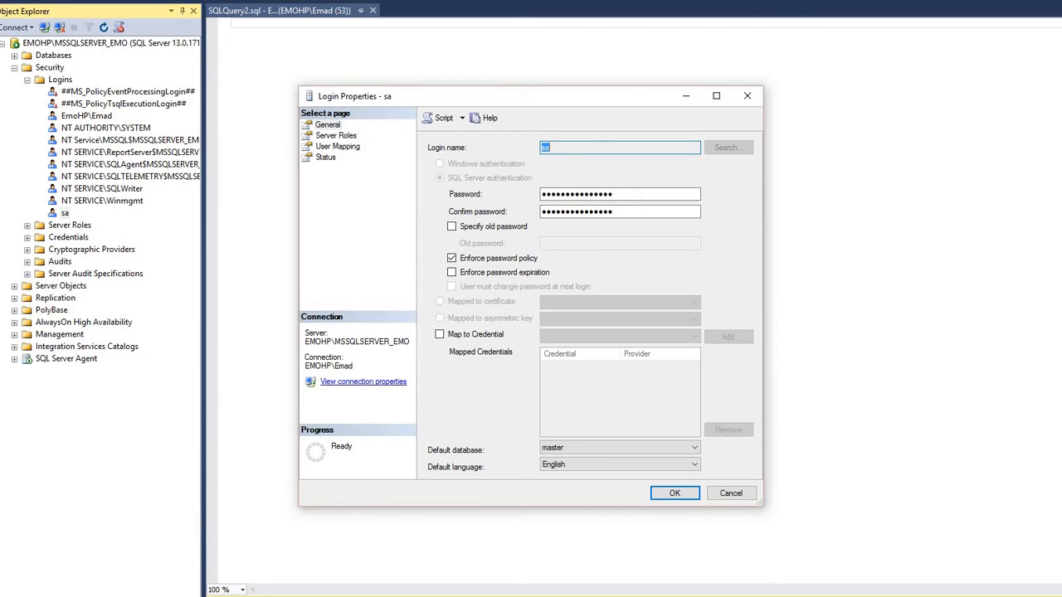
click(552, 596)
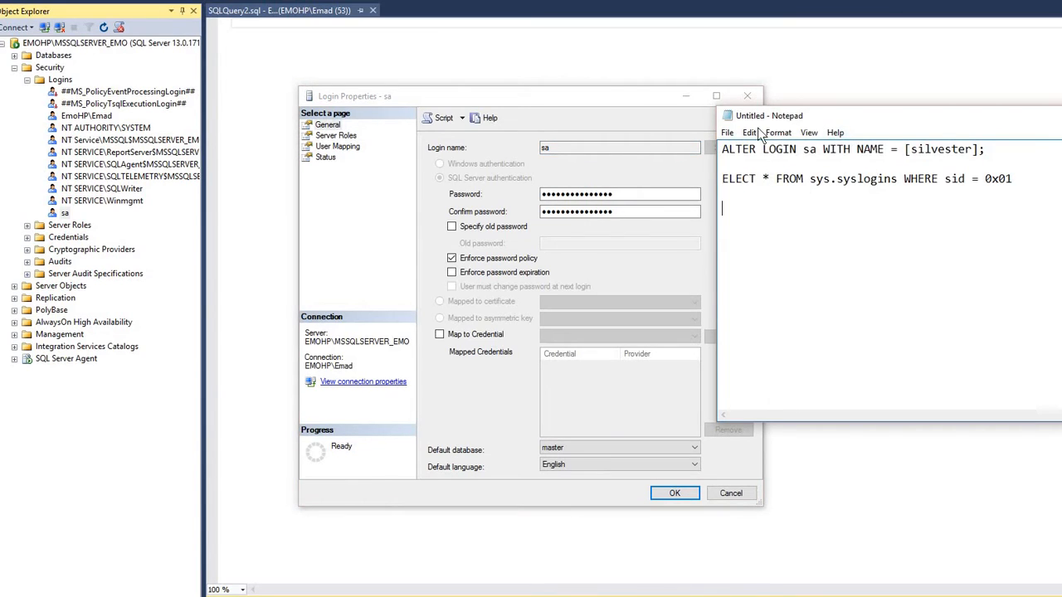
drag(831, 124, 452, 202)
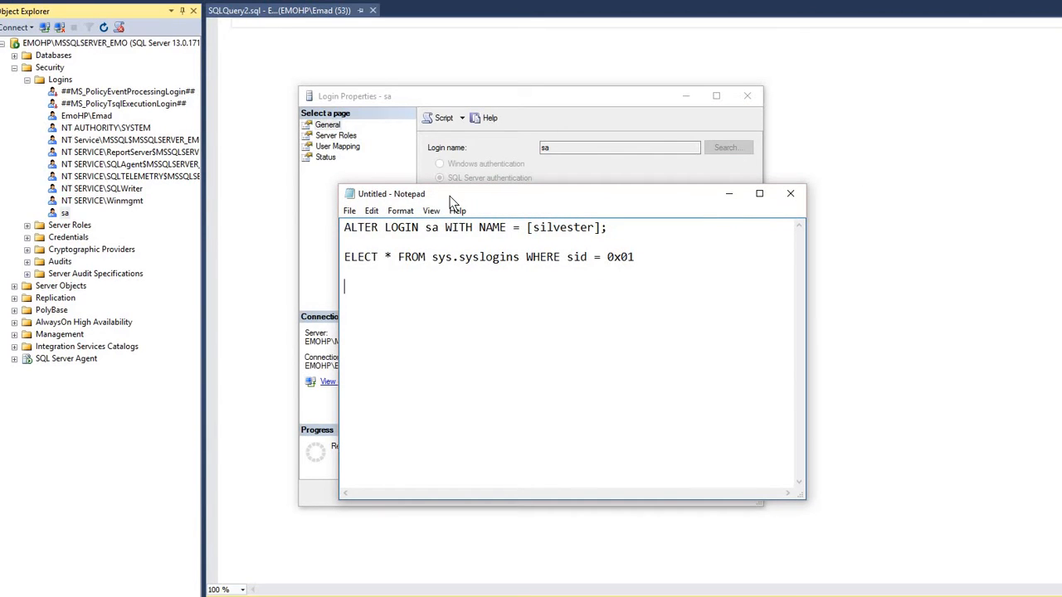
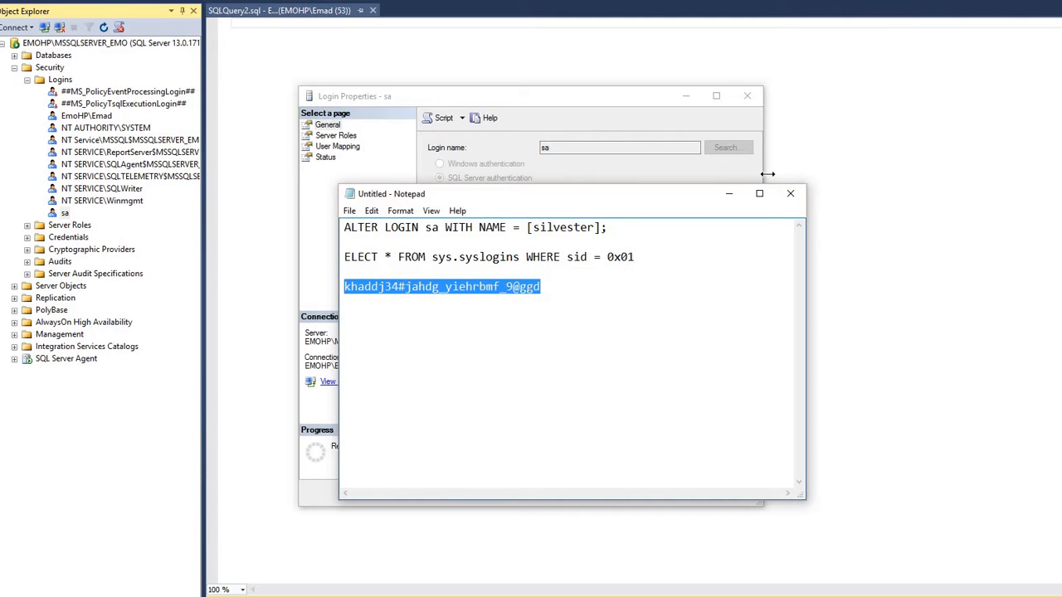
Paste the copied complex password into the sa login's password and confirmation fields and save the login properties
click(729, 189)
drag(620, 194, 501, 204)
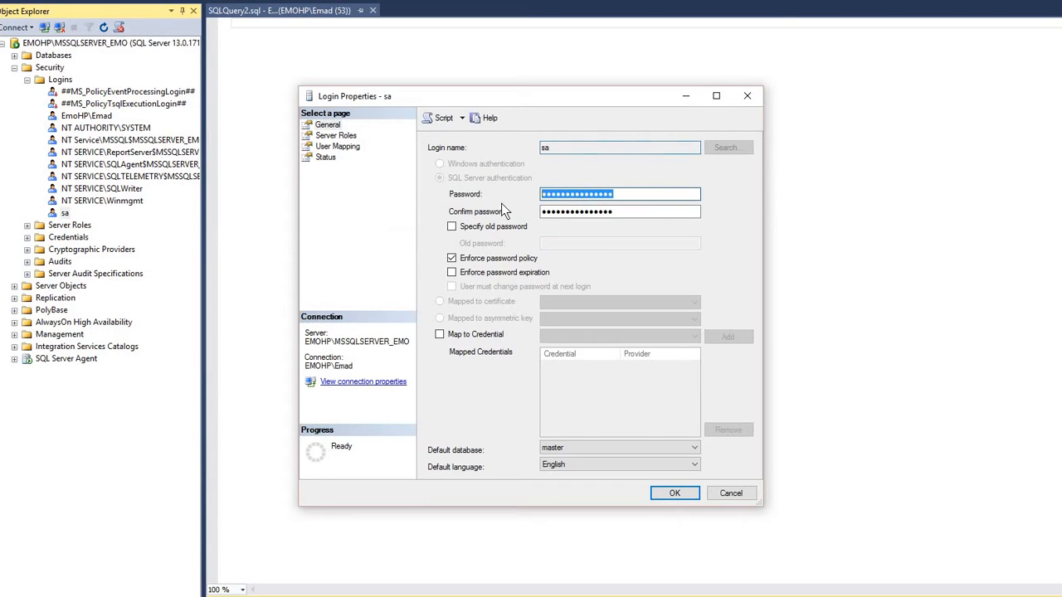
key(ctrl+v)
key(Tab)
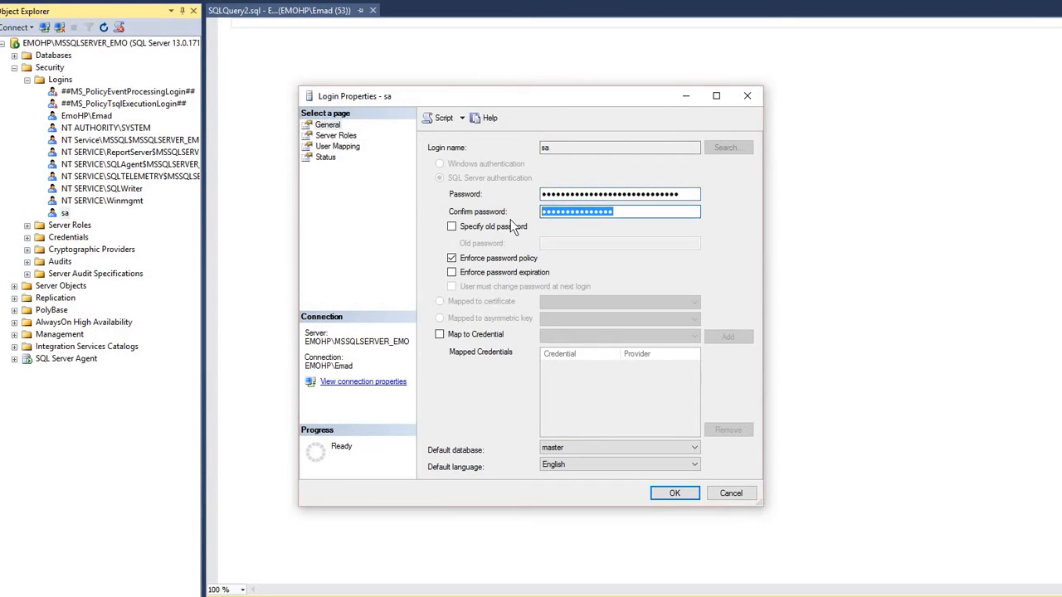
key(ctrl+v)
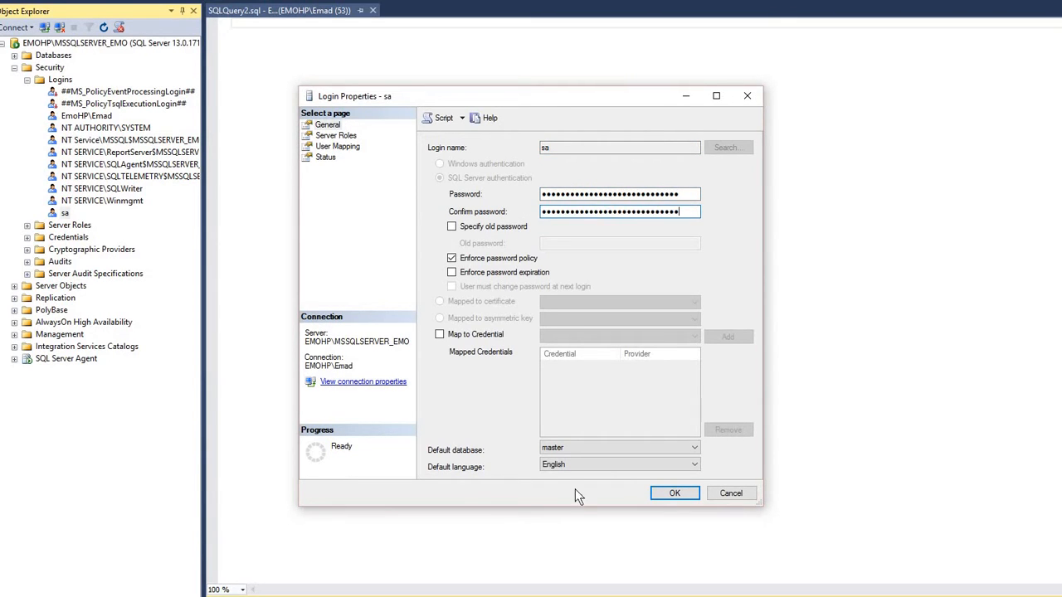
click(675, 493)
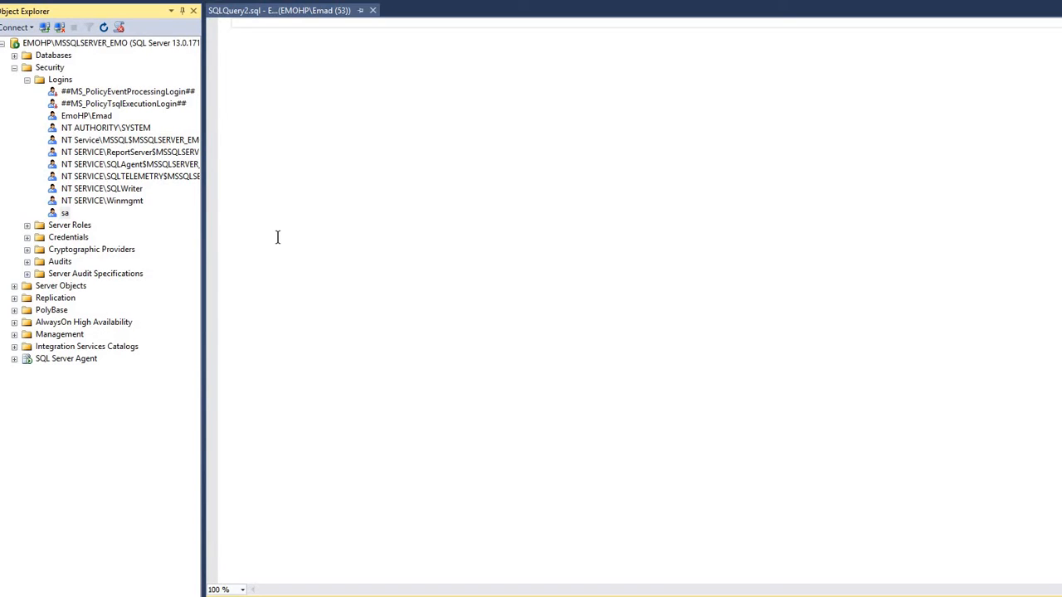
Copy the statement ALTER LOGIN sa WITH NAME = [silvester]; from Notepad into the empty SQLQuery2 query window
key(alt+Tab)
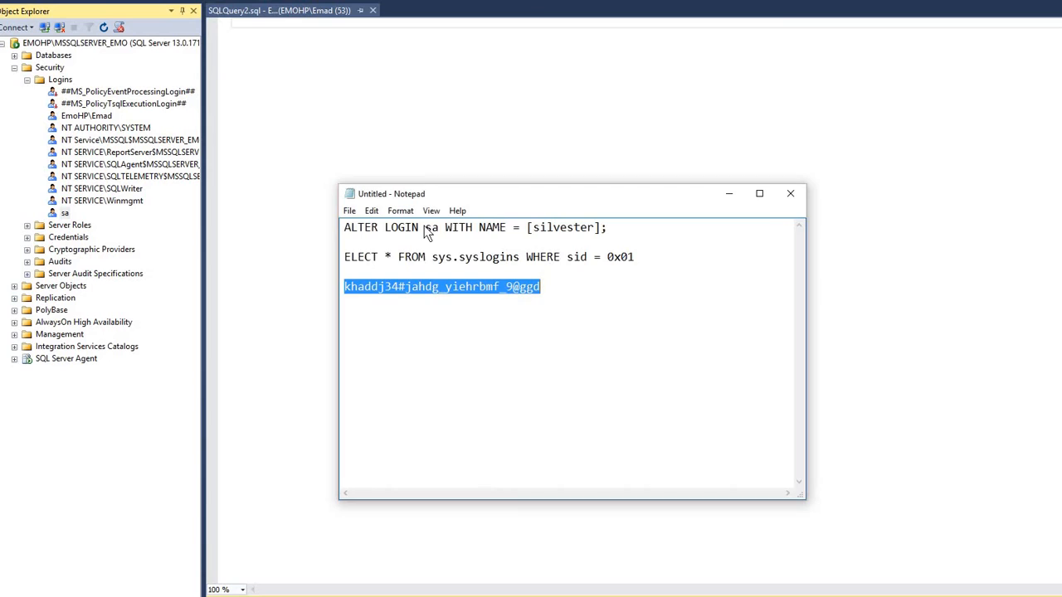
click(341, 240)
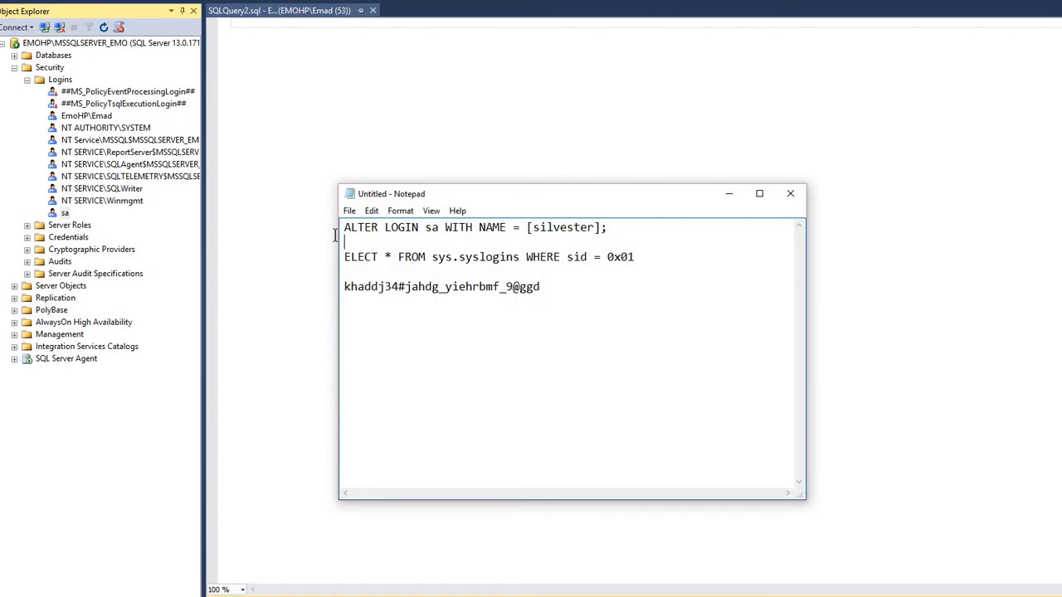
drag(335, 236, 331, 229)
key(ctrl+c)
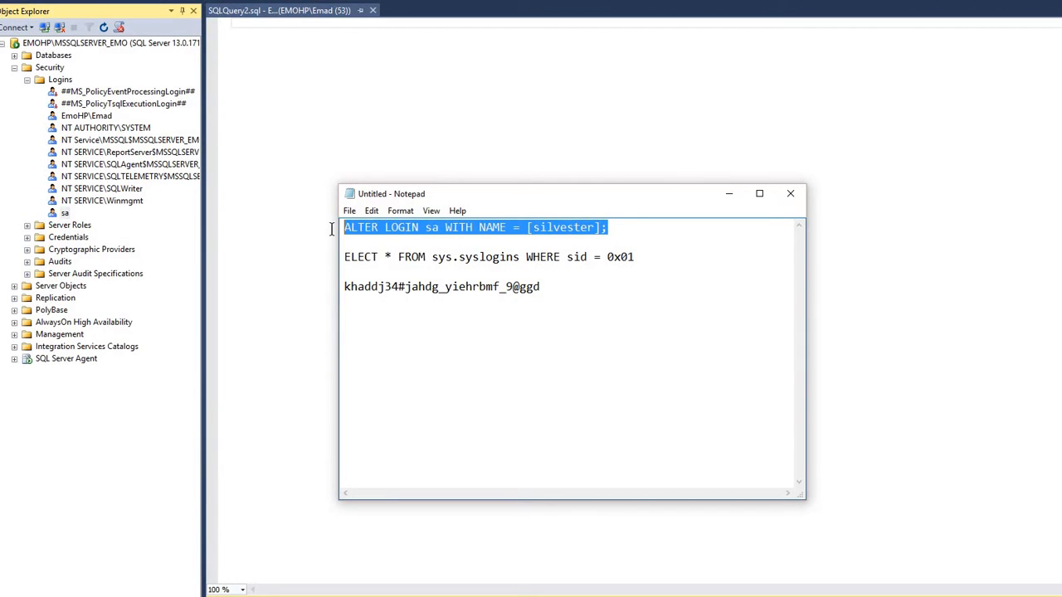
click(315, 75)
key(ctrl+v)
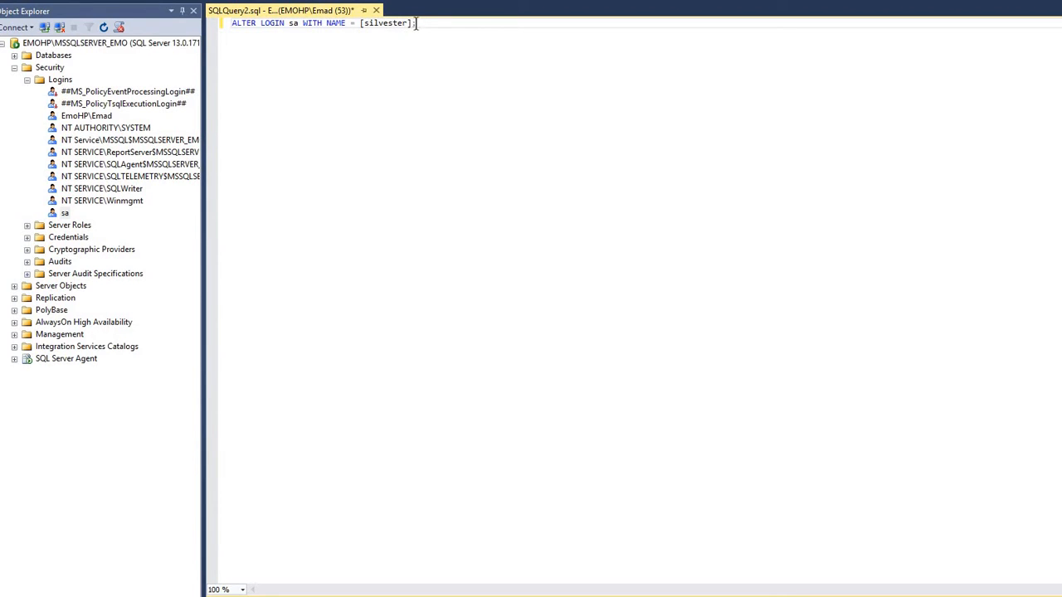
Execute the ALTER LOGIN statement to rename sa to silvester and refresh the server's Logins list
drag(416, 24, 229, 28)
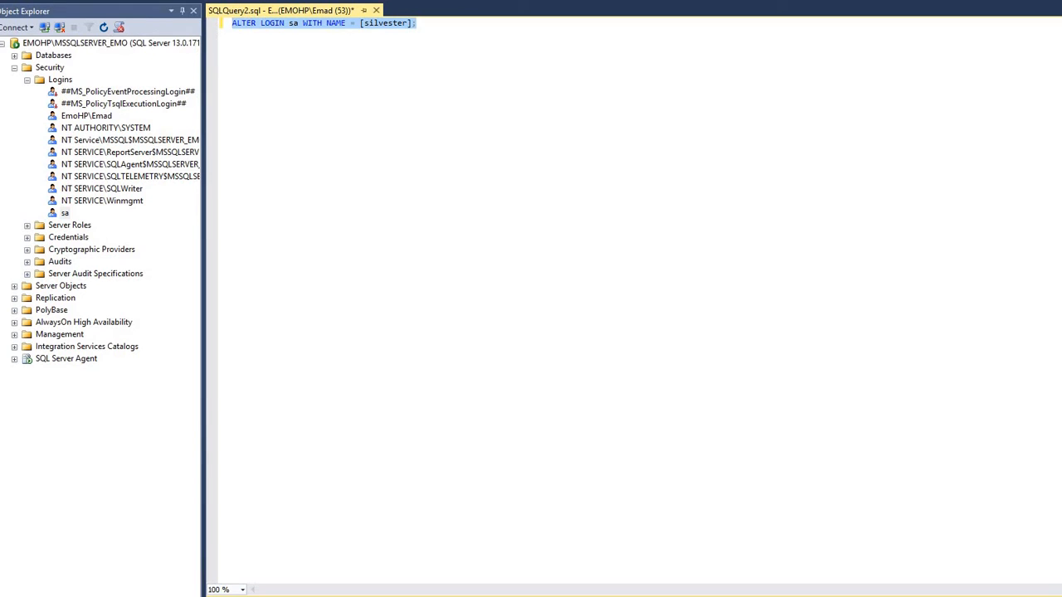
key(F5)
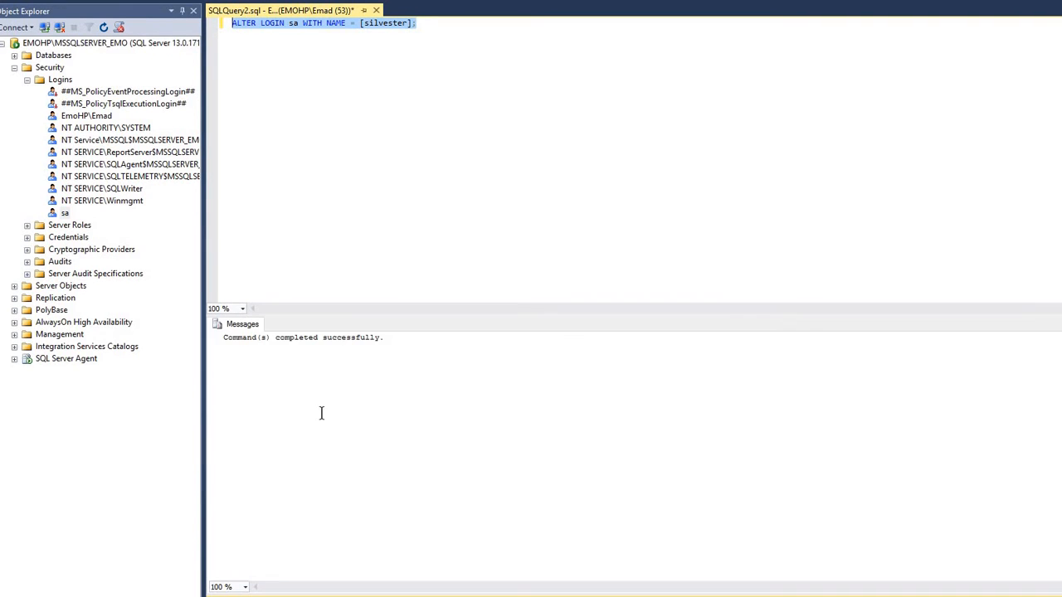
right_click(78, 82)
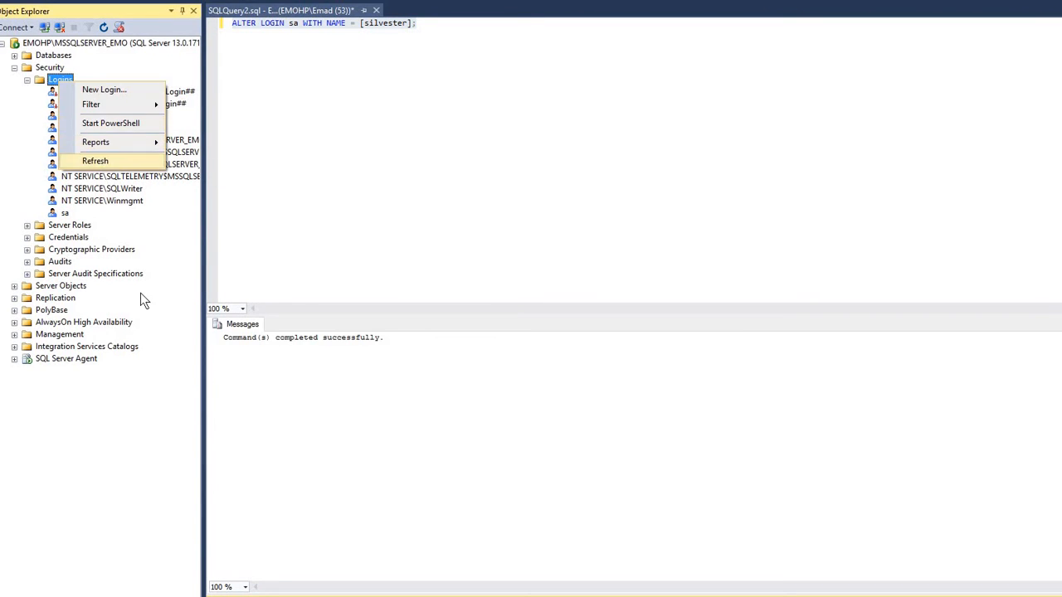
key(Return)
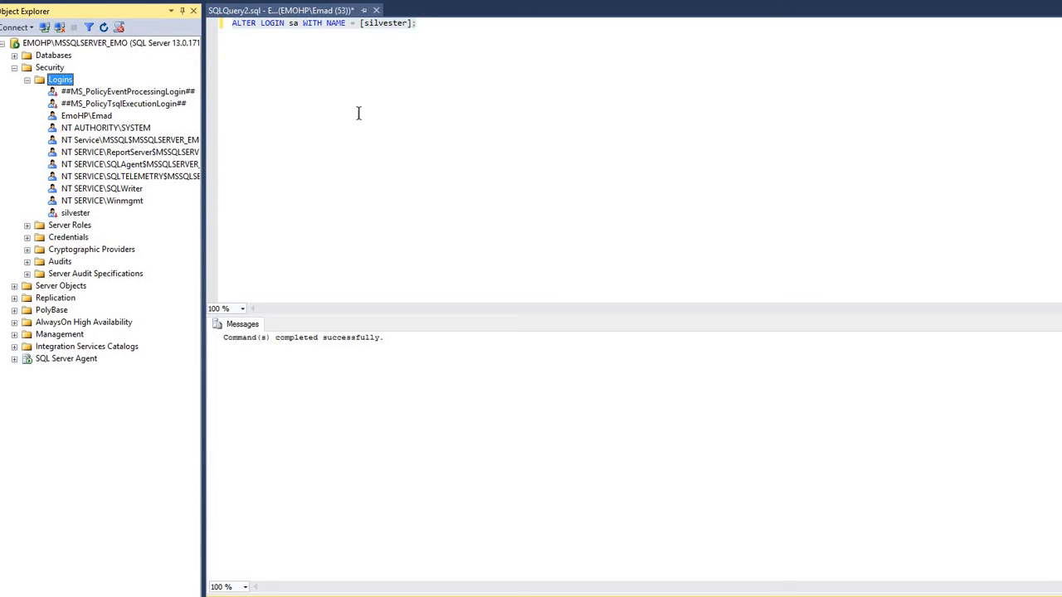
Copy the sys.syslogins query with sid = 0x01 from Notepad for insertion on a new line below the ALTER LOGIN statement
click(422, 25)
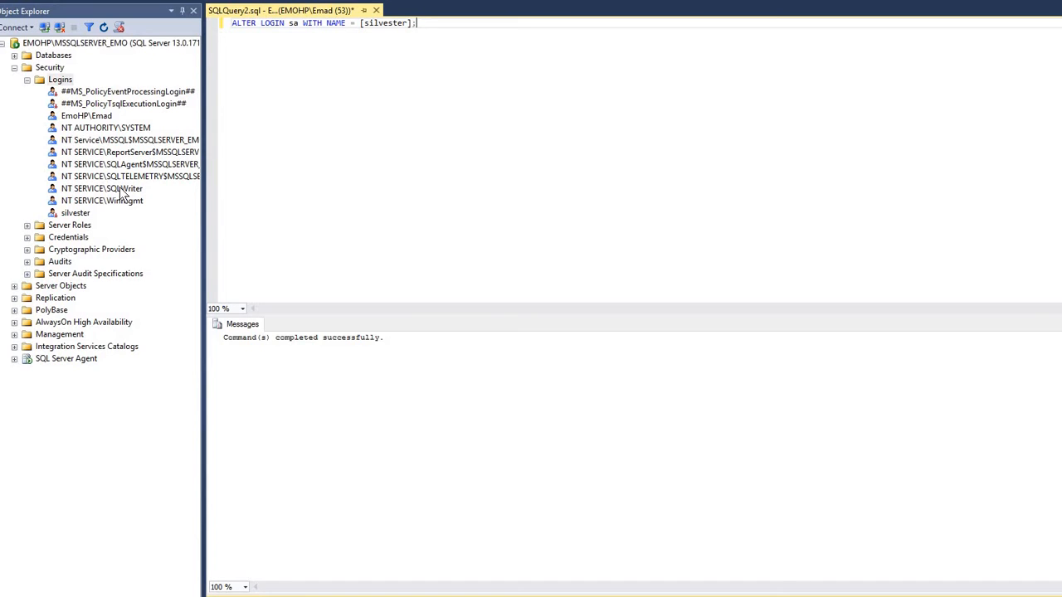
key(Return)
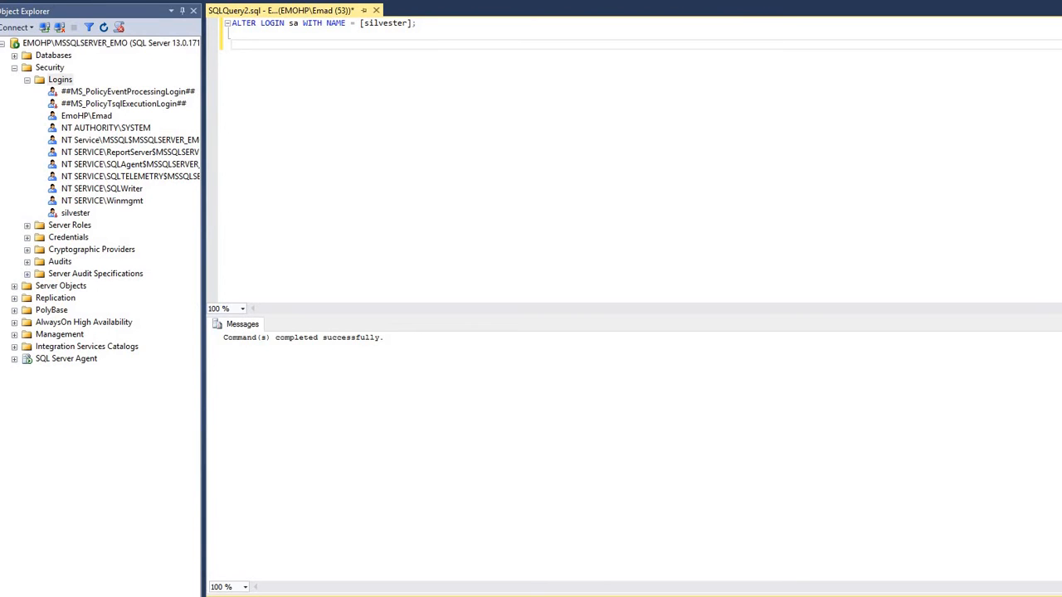
key(alt+Tab)
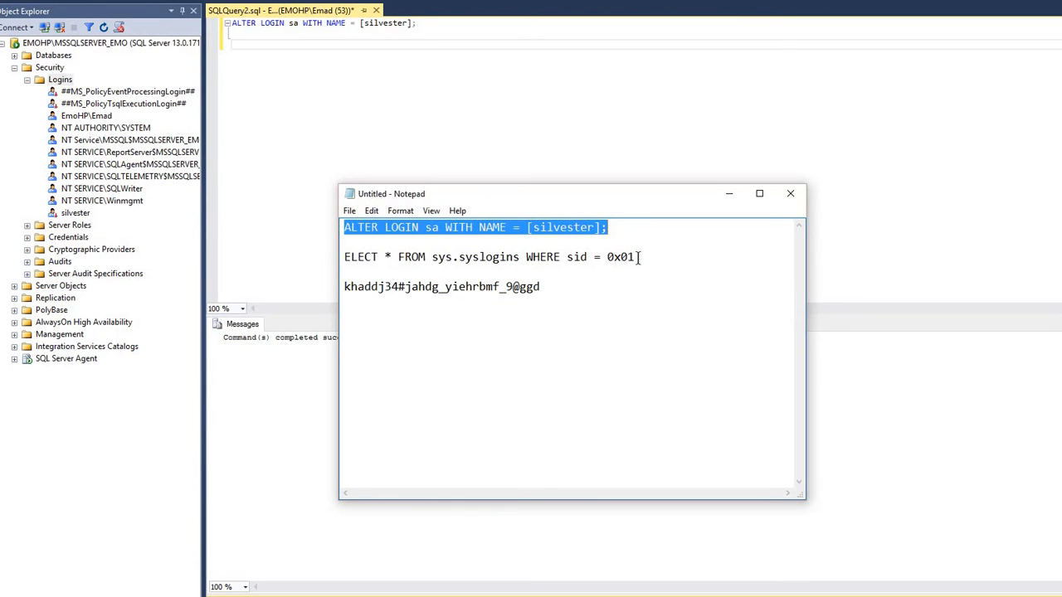
click(343, 260)
key(shift+End)
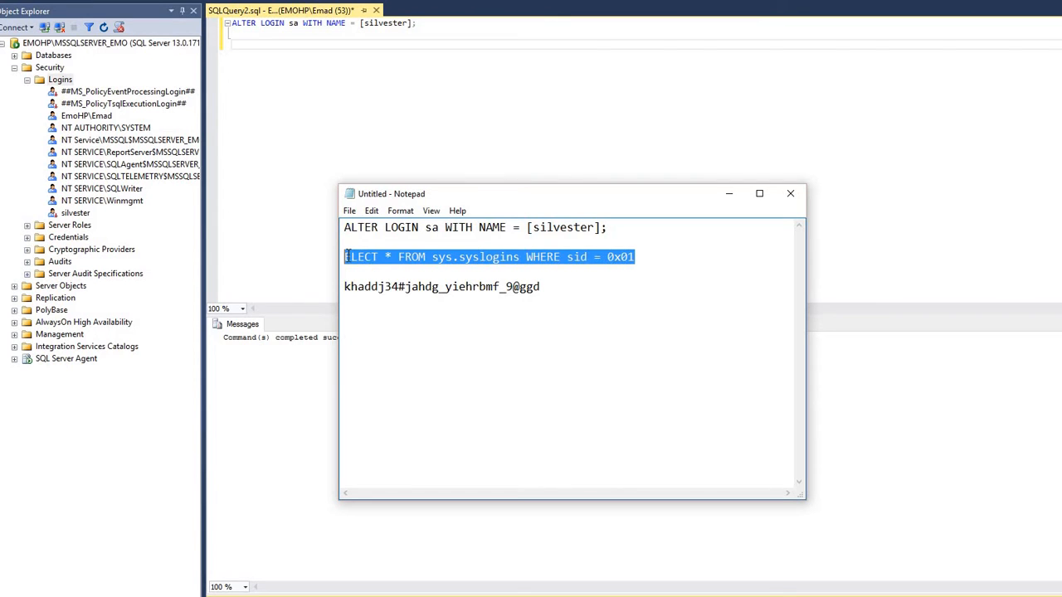
right_click(353, 255)
click(310, 300)
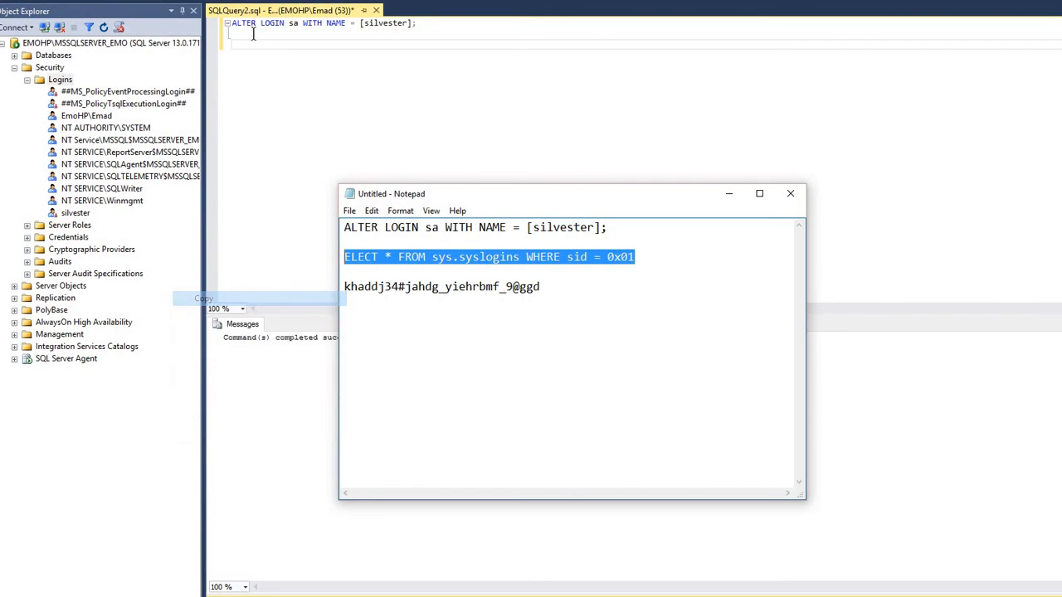
click(246, 47)
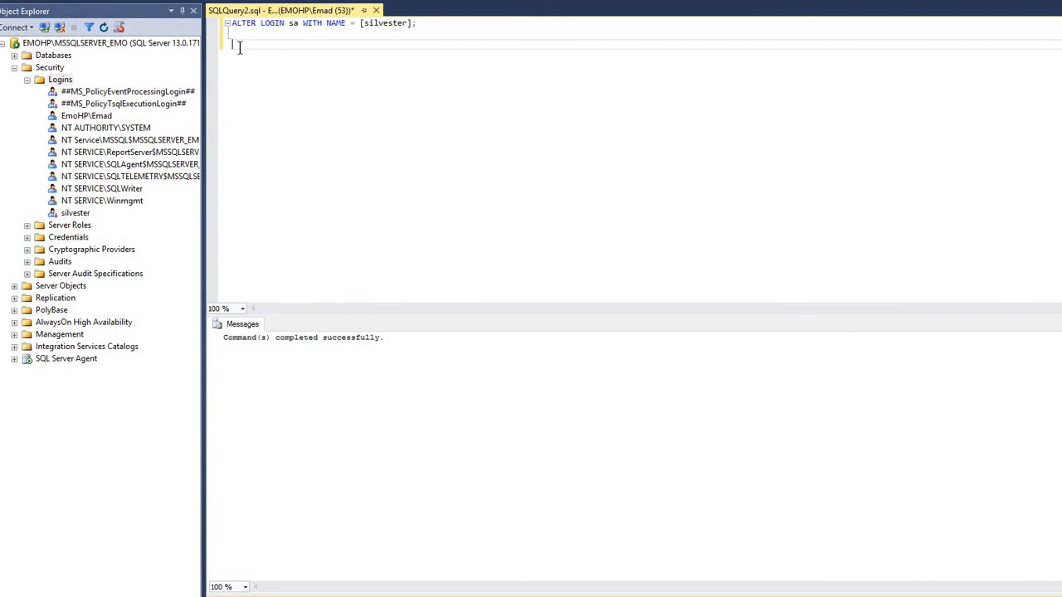
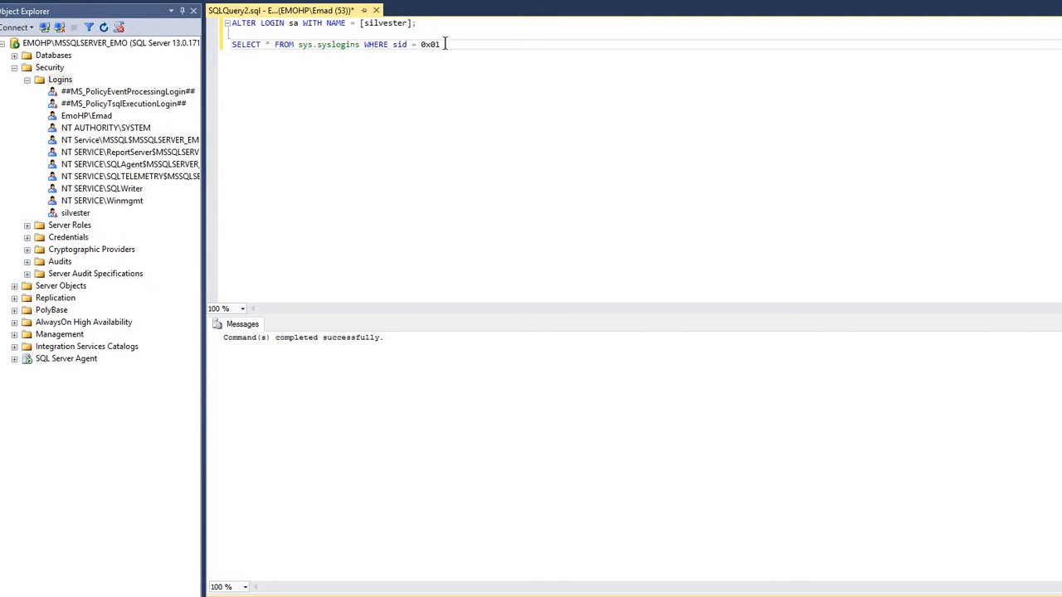
Select the complete statement SELECT * FROM sys.syslogins WHERE sid = 0x01 below the ALTER LOGIN statement for separate execution
drag(445, 44, 392, 45)
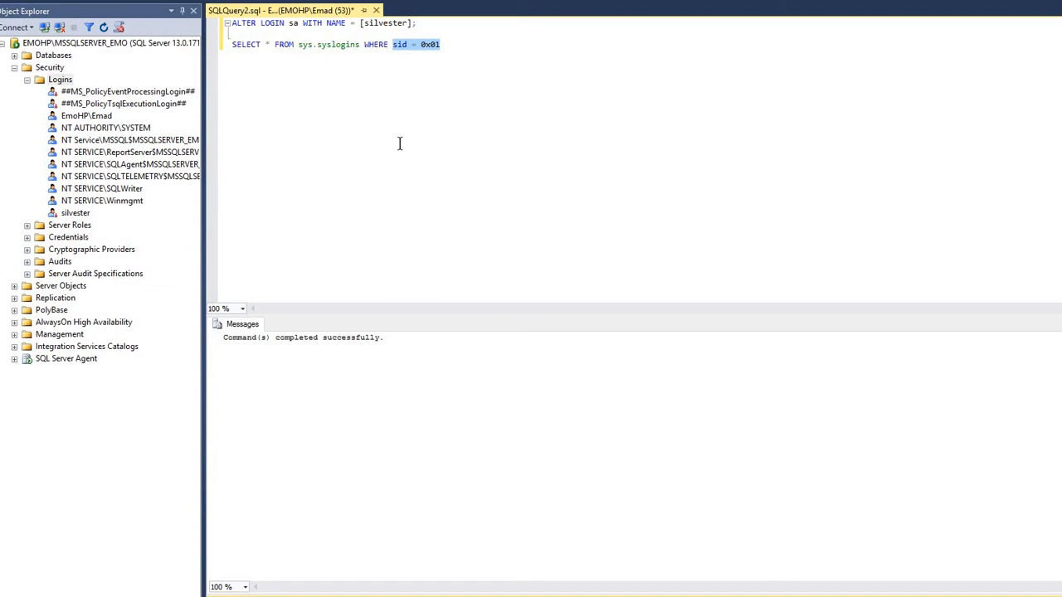
click(444, 48)
drag(348, 55, 222, 48)
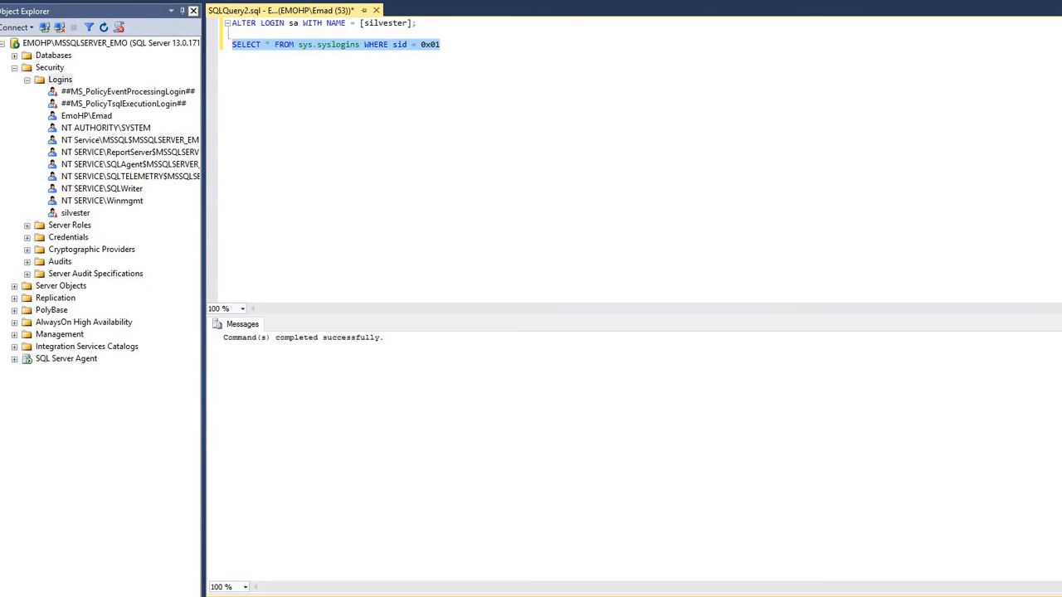
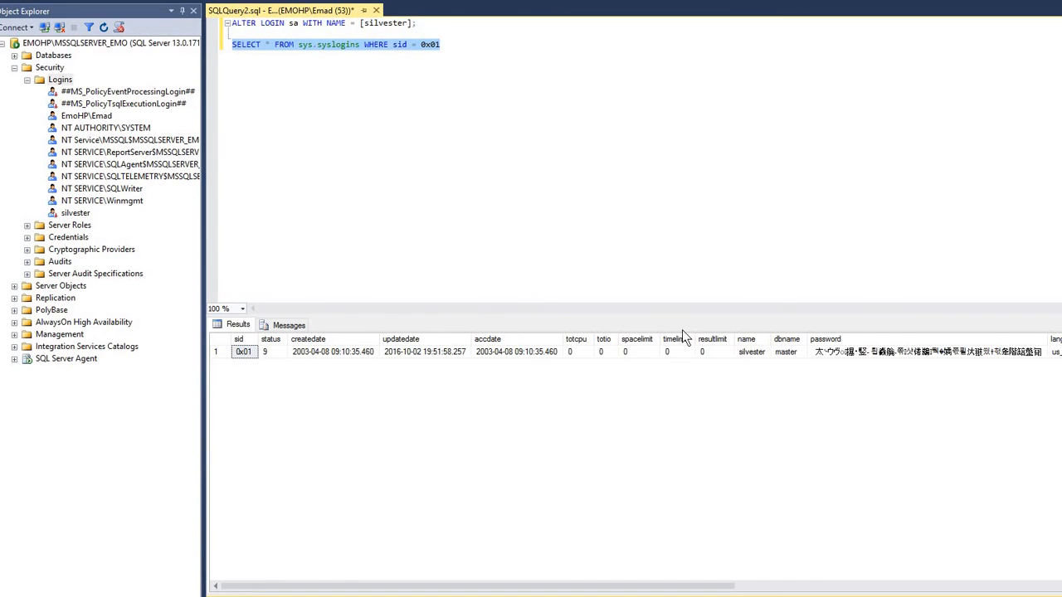
Check the login name returned for sid 0x01 in the query results
click(751, 353)
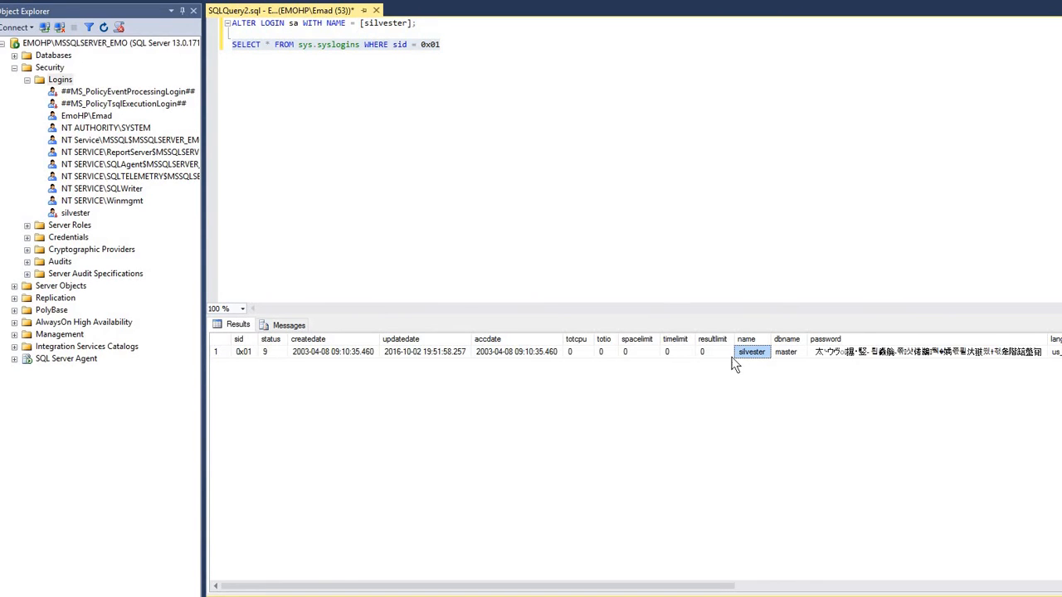